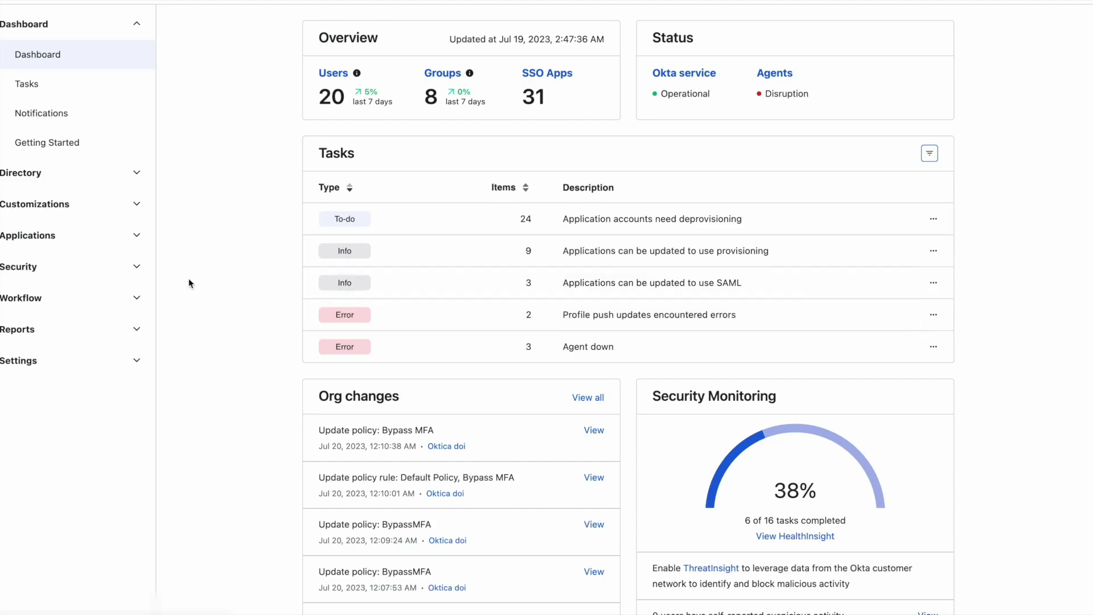
Go to Security > Networks and show the IP Zone and Dynamic Zone options
click(109, 270)
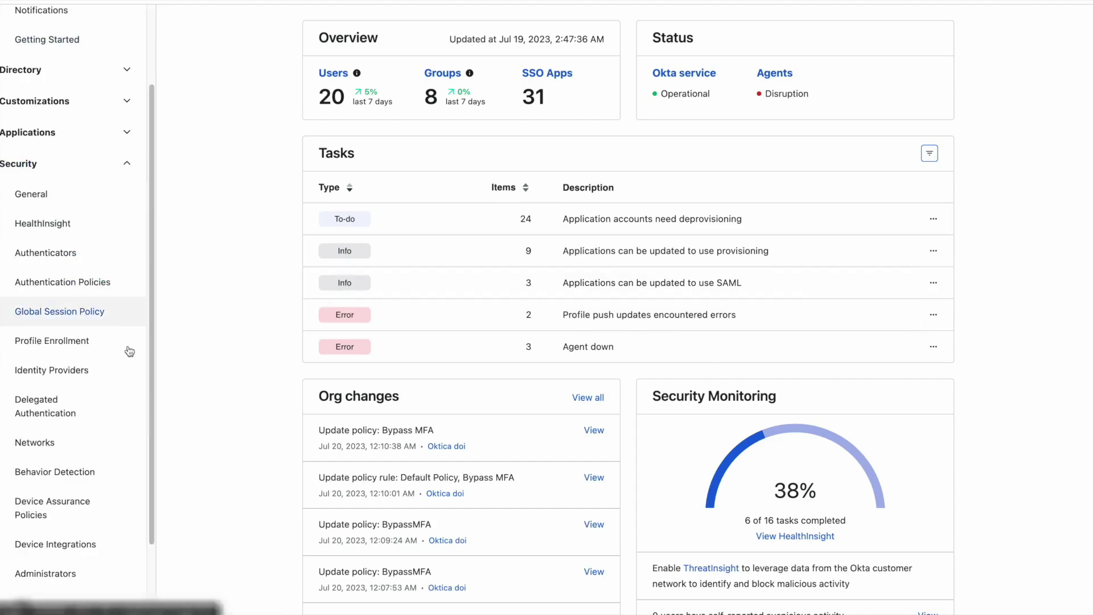
click(71, 448)
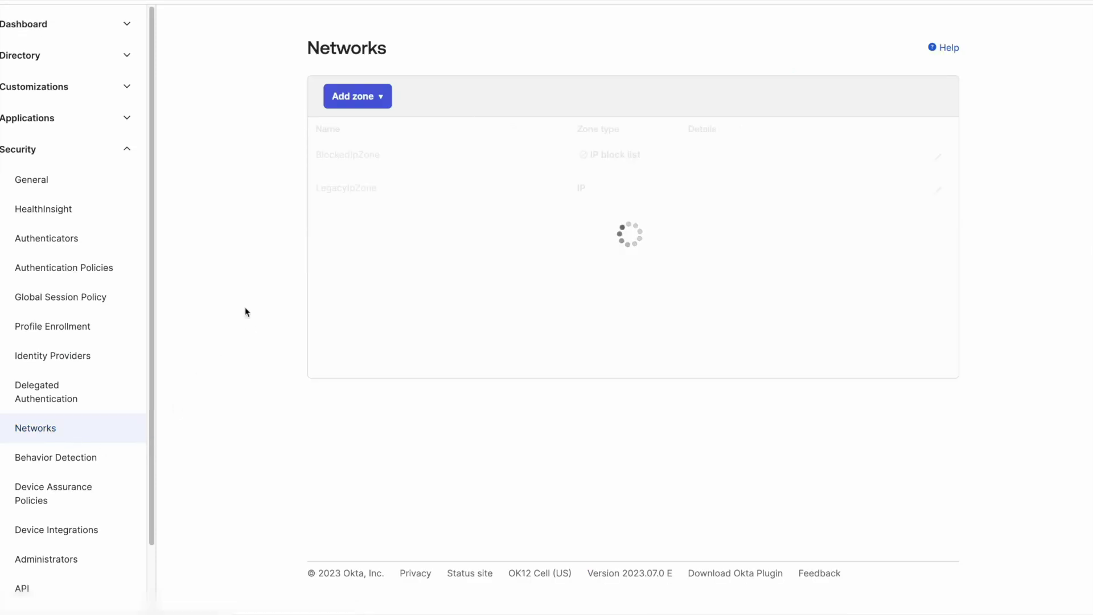
click(380, 102)
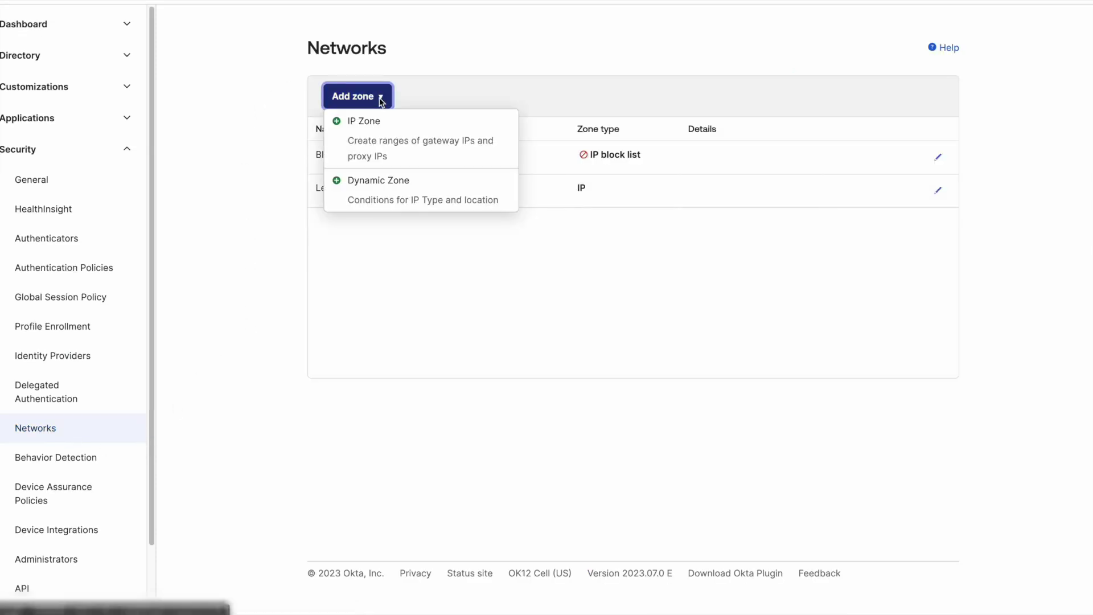
Save a new IP zone 'Test' with two gateway IP ranges, then show the zone options again
click(410, 139)
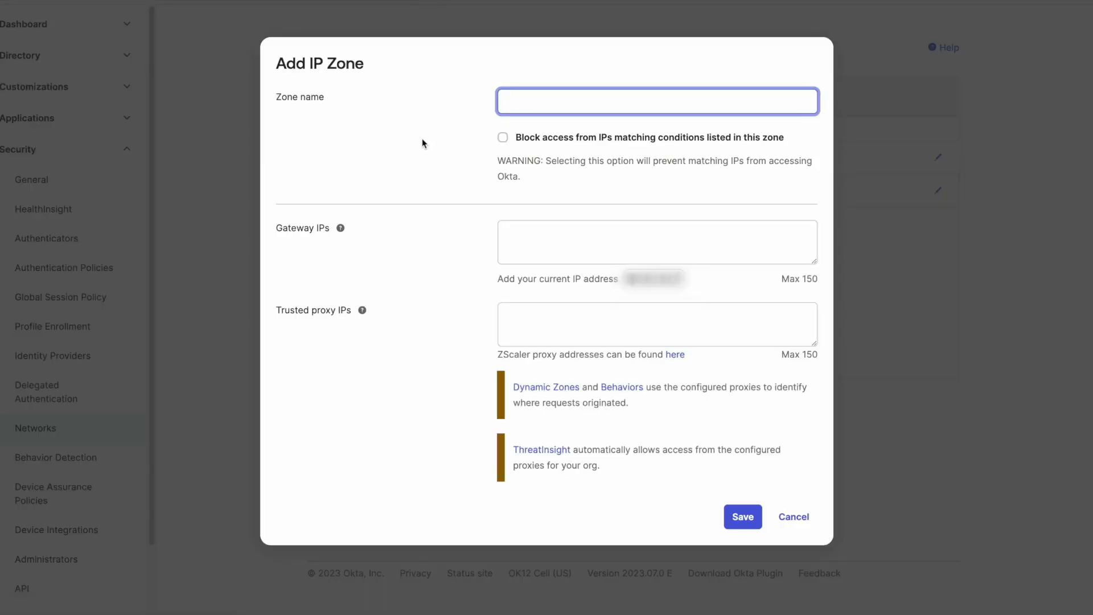
text(Test)
click(567, 236)
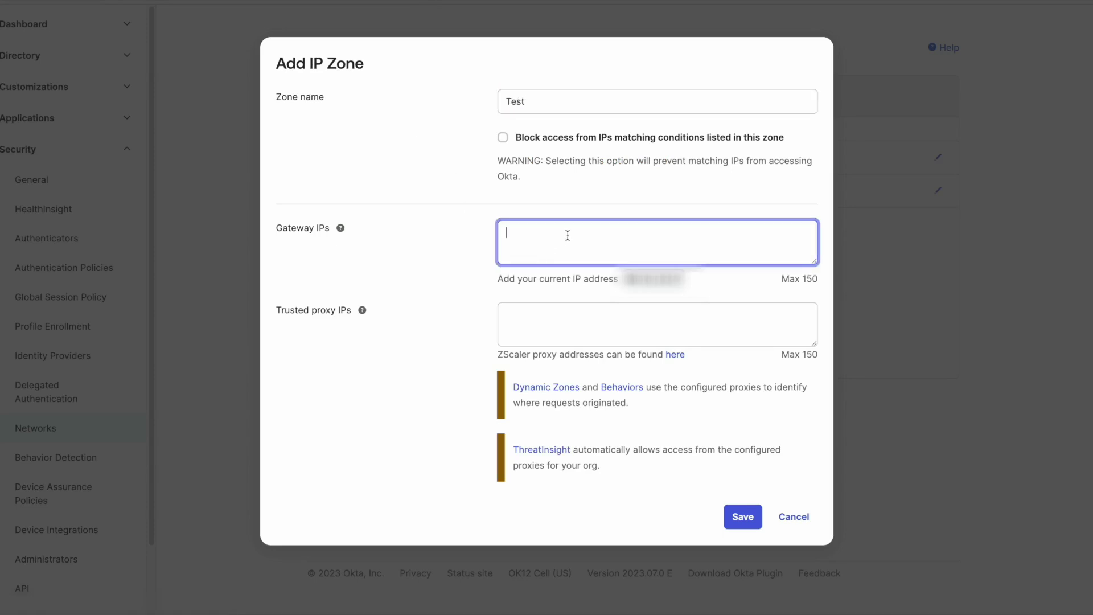
text(55)
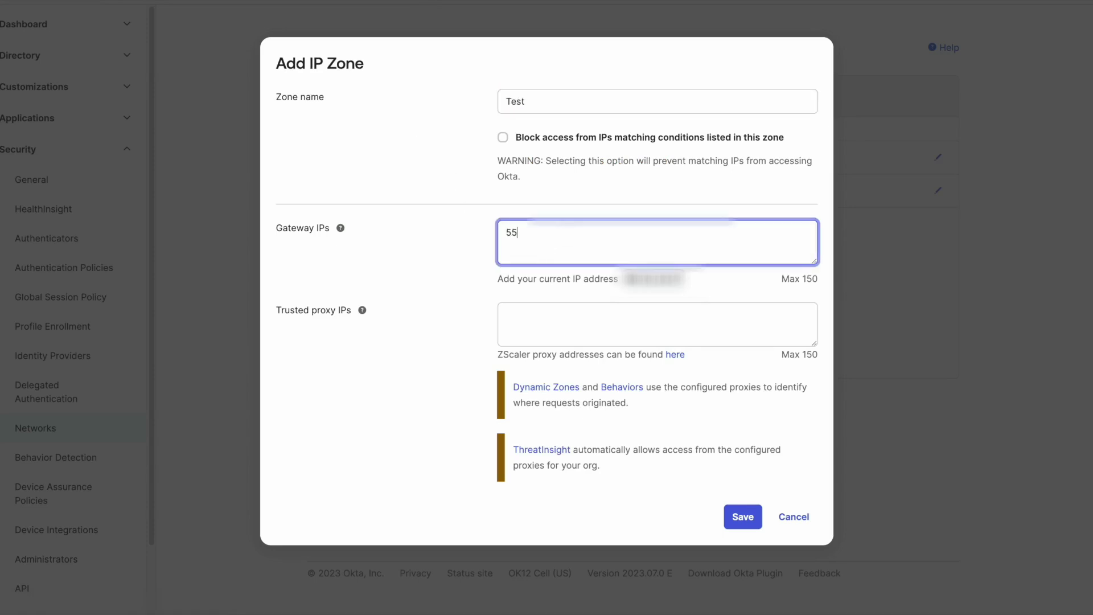
text(.23.1)
text(11)
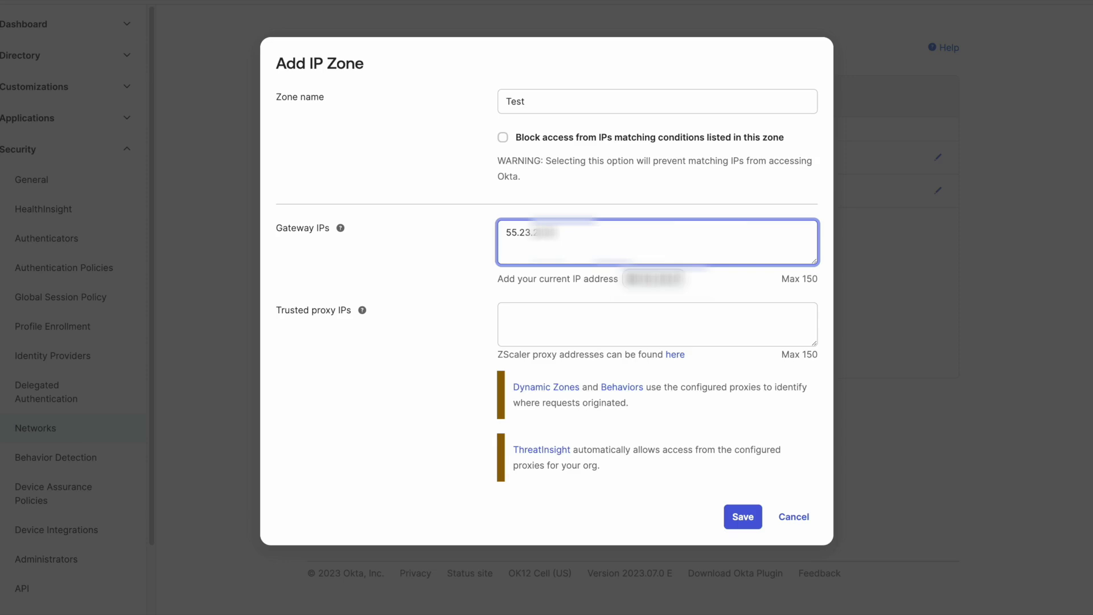
key(Return)
text(122.23)
text(.1)
text(23)
text(122)
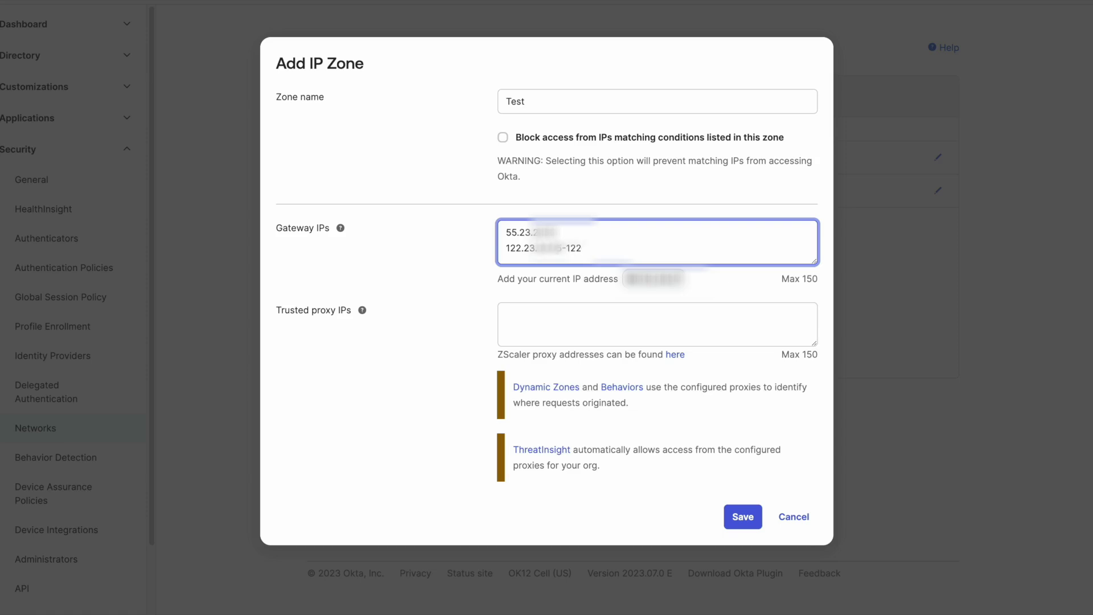
text(.23)
text(.)
text(10.1)
click(741, 516)
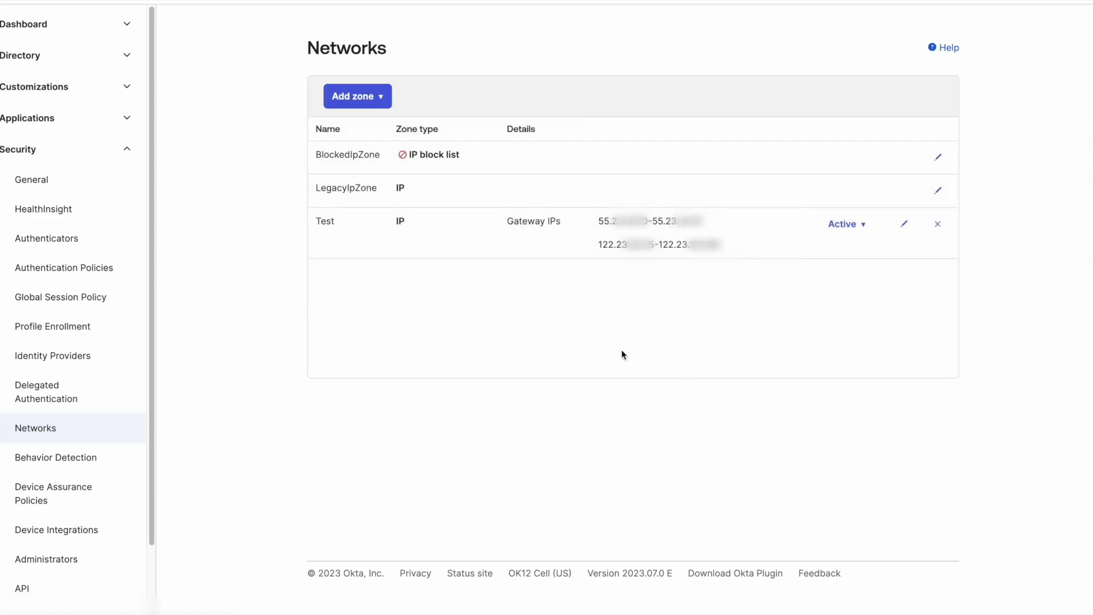
click(378, 96)
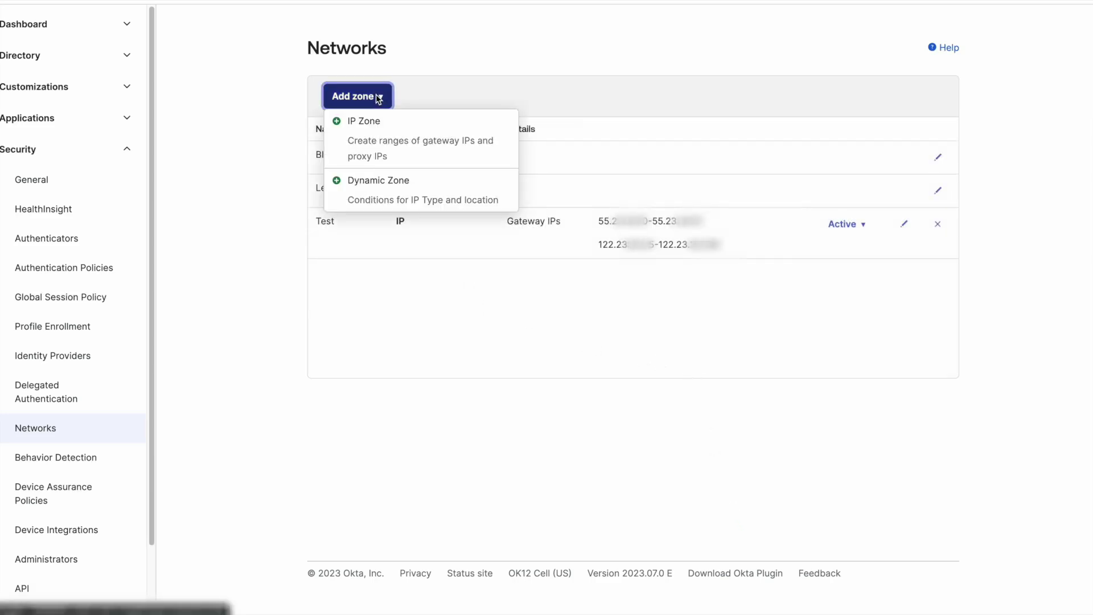
Save dynamic zone 'Test1' with IP type Any, location Afghanistan and no region
click(427, 199)
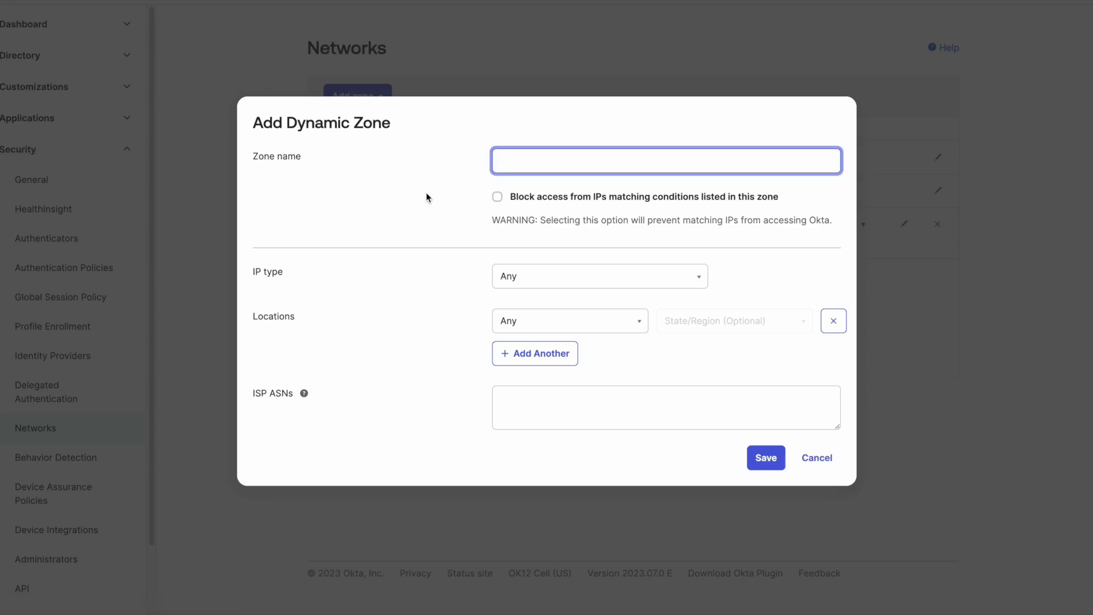
text(Te)
text(st1)
click(606, 283)
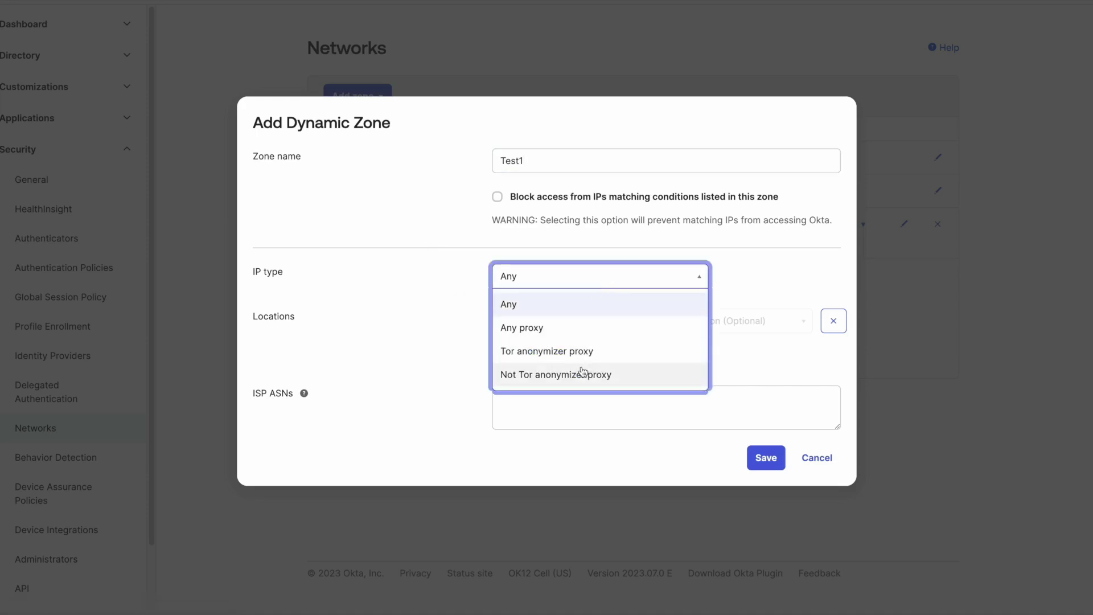
click(565, 305)
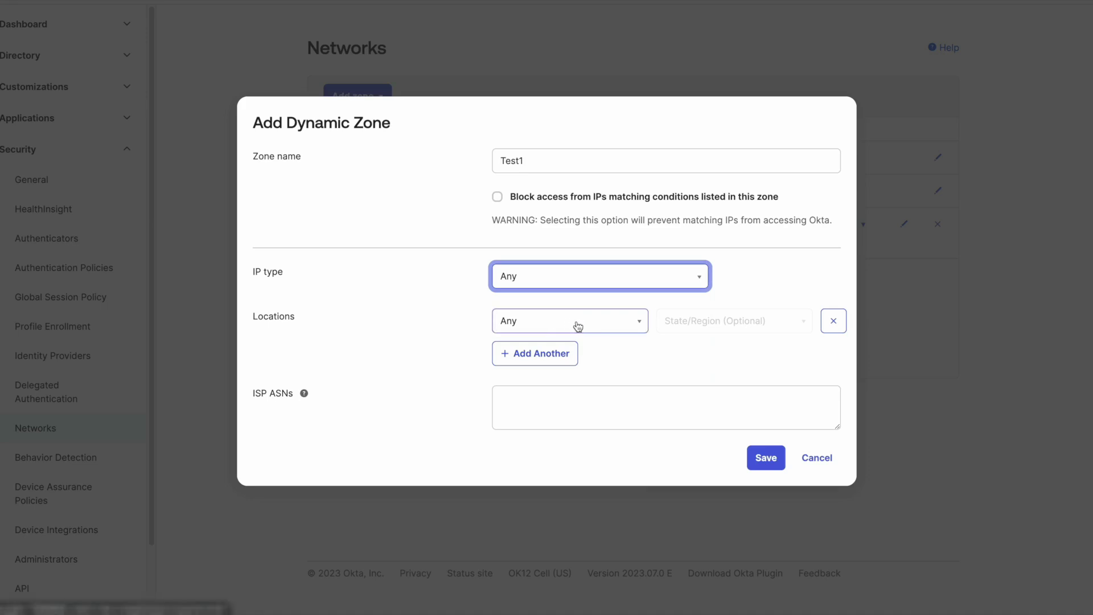
click(578, 327)
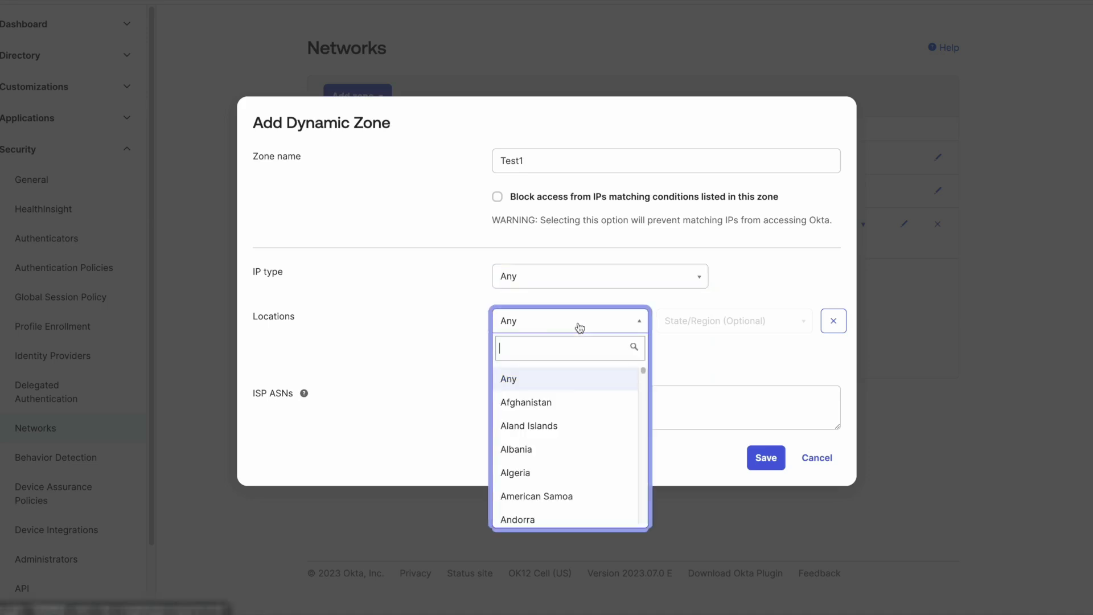
click(570, 405)
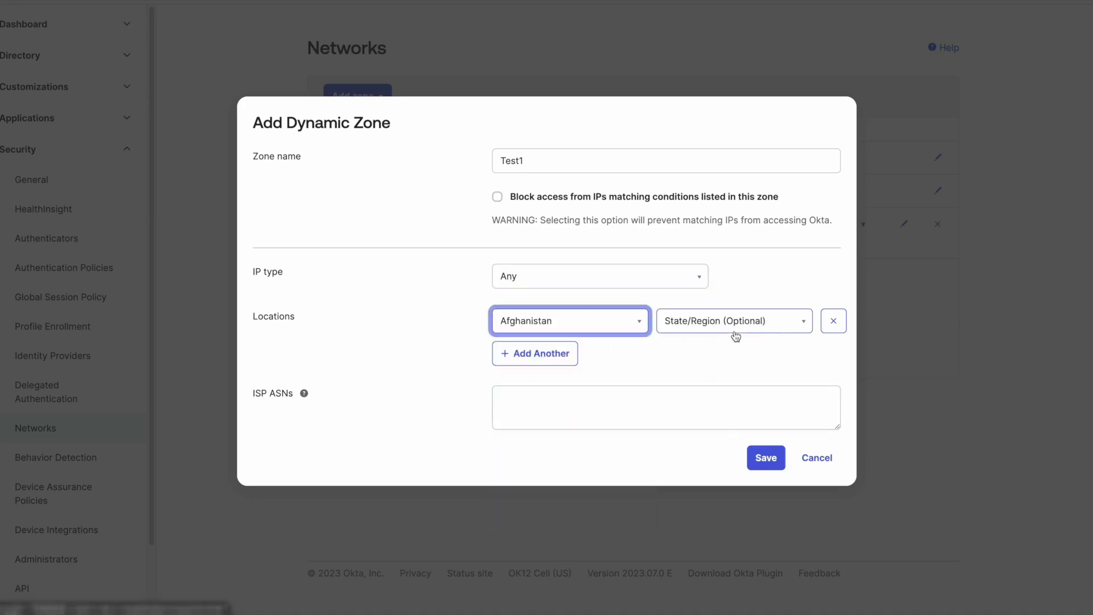
click(737, 327)
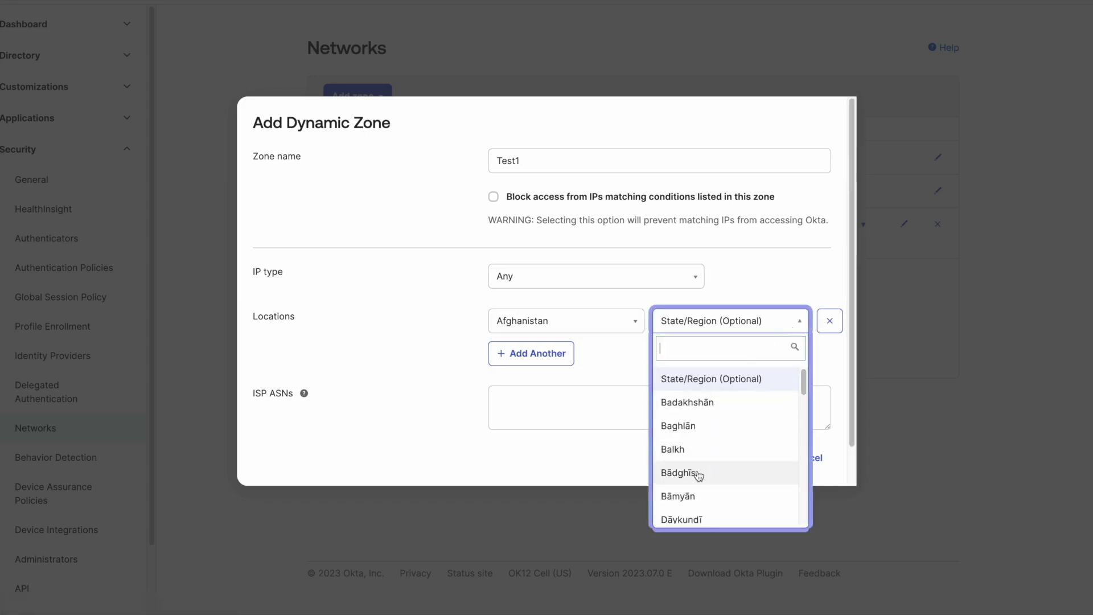
click(613, 357)
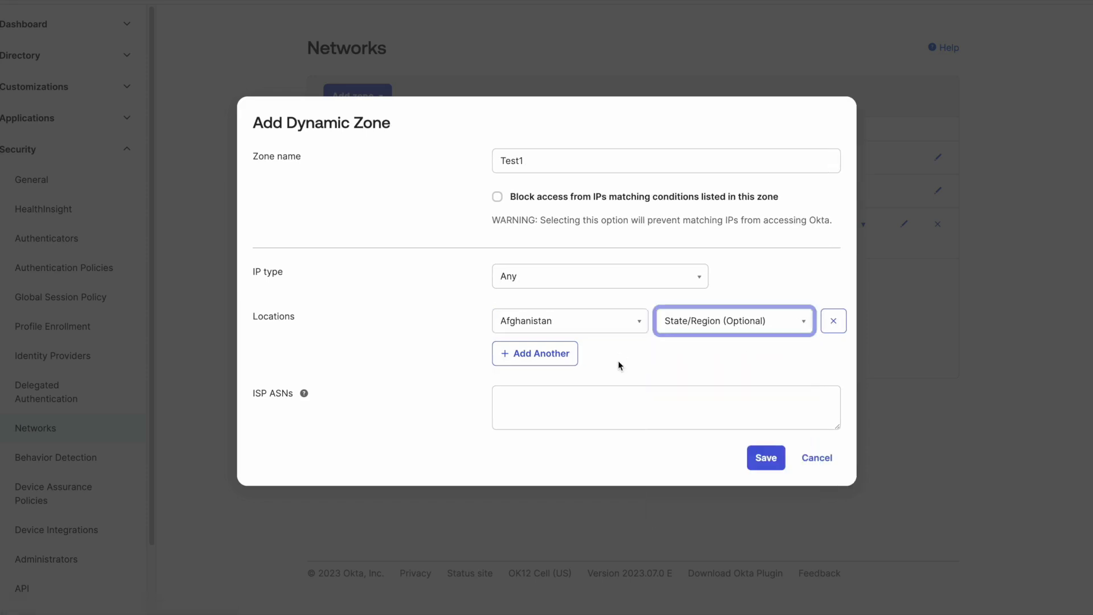
click(768, 461)
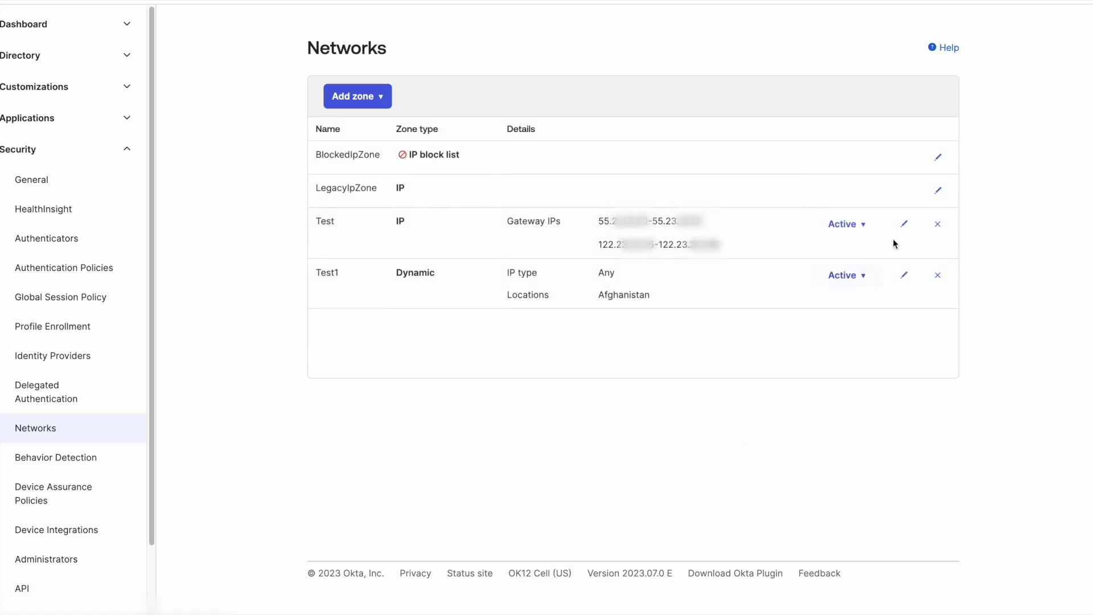
Set the Test zone to block IPs matching its conditions and save it
click(903, 223)
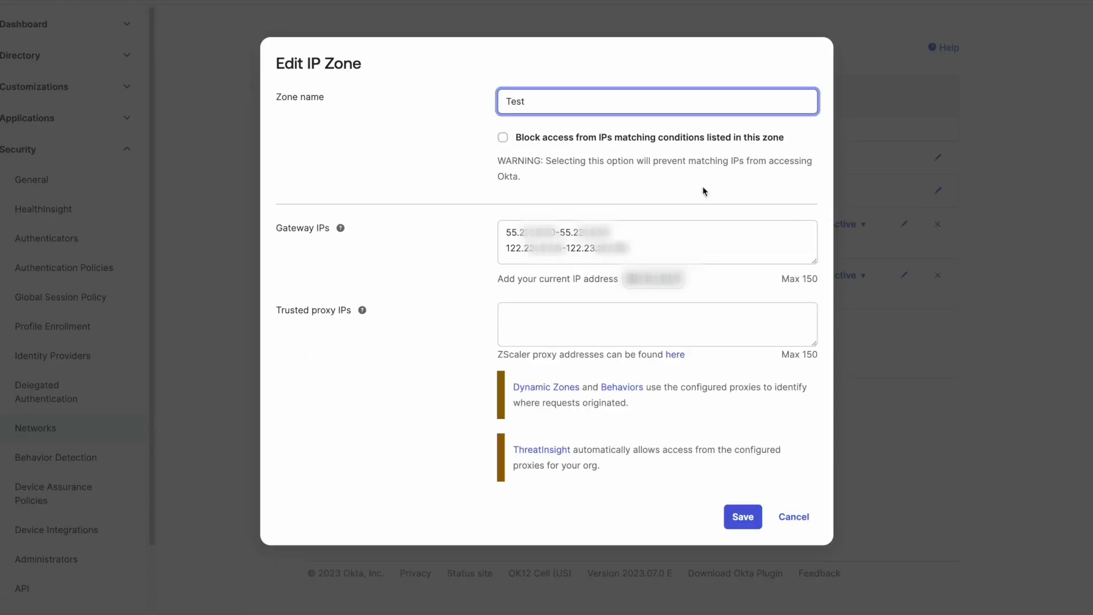
click(504, 137)
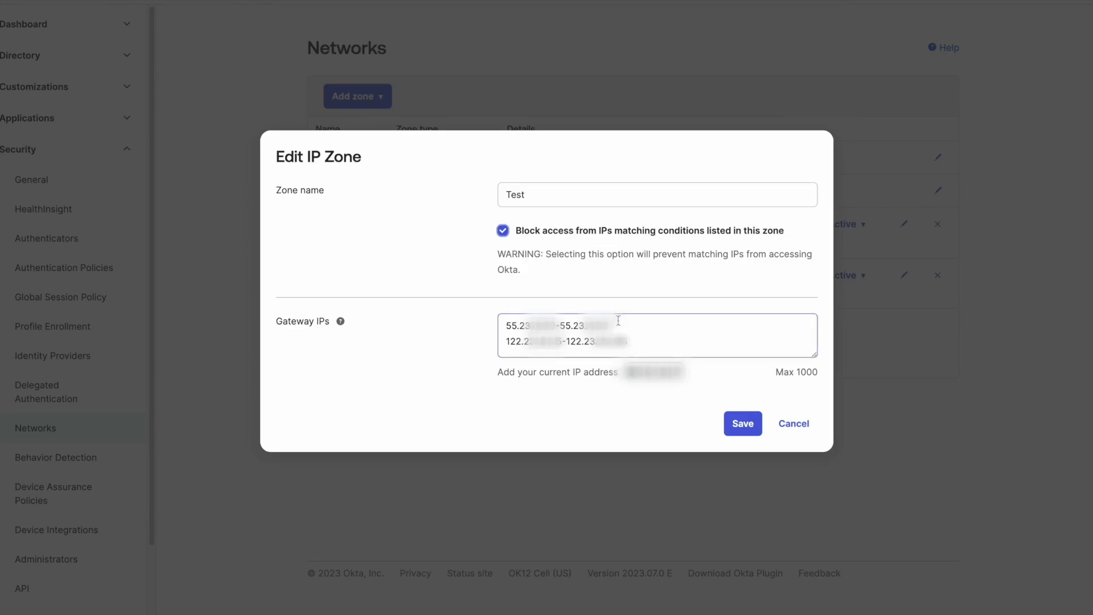
click(746, 428)
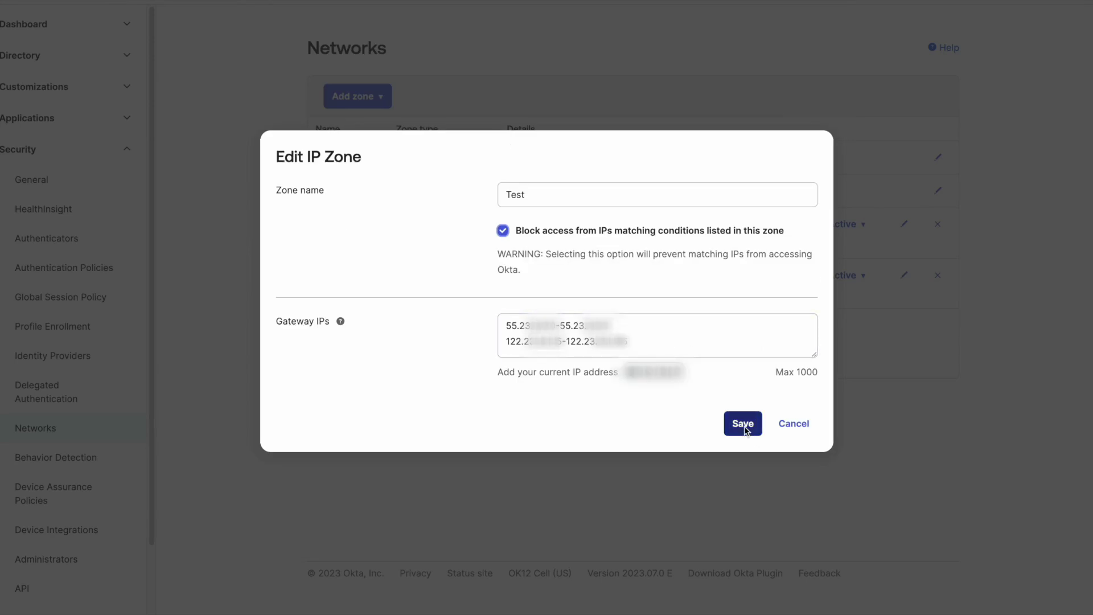
click(745, 426)
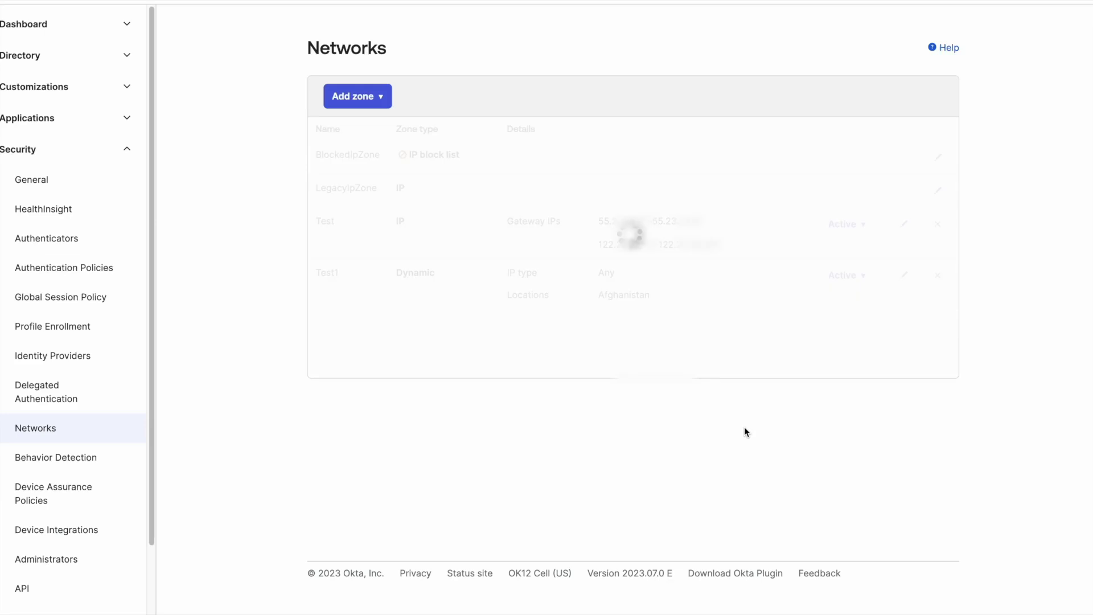